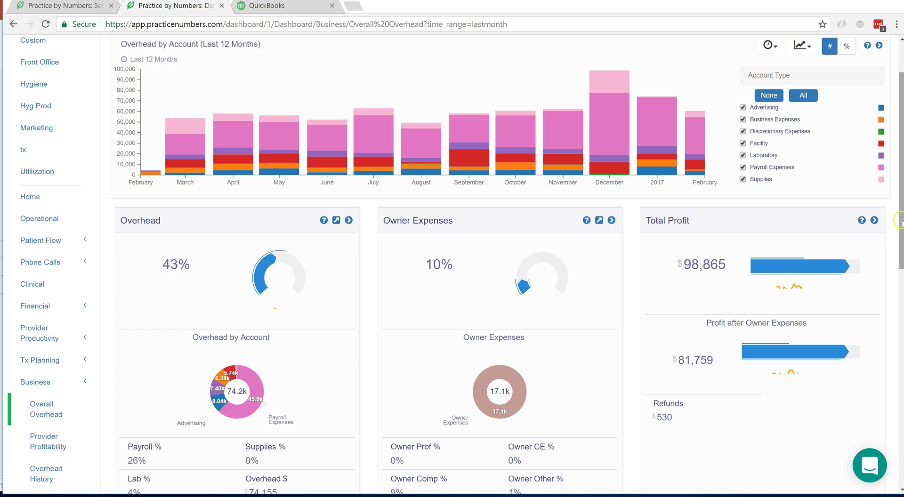
# Drill Overhead by Account into Laboratory Fees by vendor, then return to the full breakdown
pyautogui.scroll(-1, 901, 226)
pyautogui.scroll(-1, 902, 225)
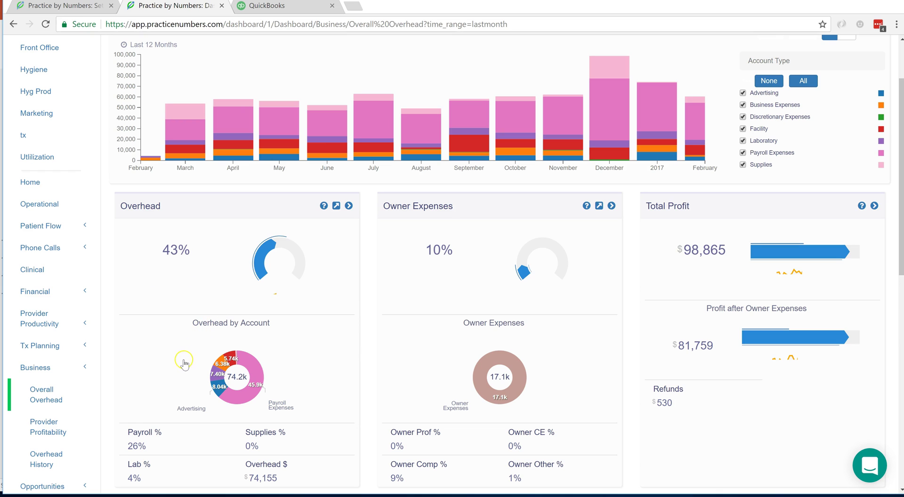
pyautogui.click(216, 375)
pyautogui.click(216, 375)
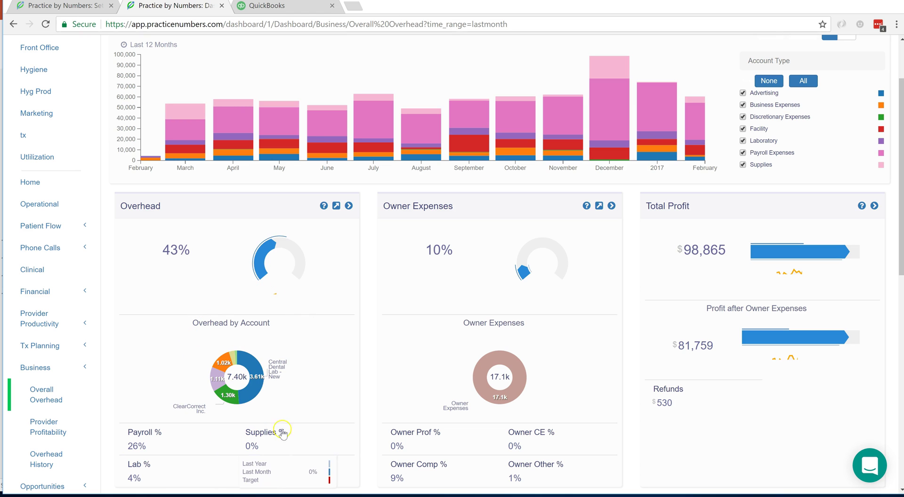
pyautogui.click(235, 375)
pyautogui.click(236, 379)
pyautogui.click(145, 377)
# Drill into Payroll Expenses > Staff Salary, check the purple slice's value, and return to PowerPoint
pyautogui.moveTo(216, 282)
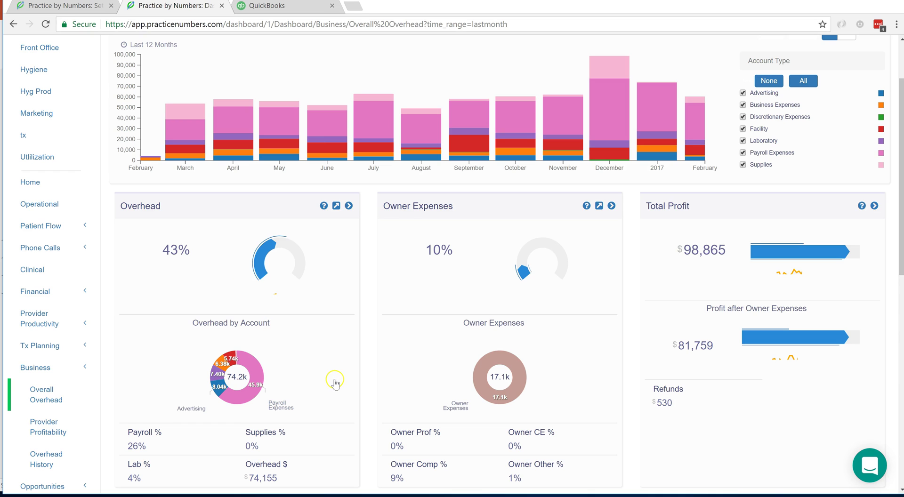
pyautogui.click(257, 392)
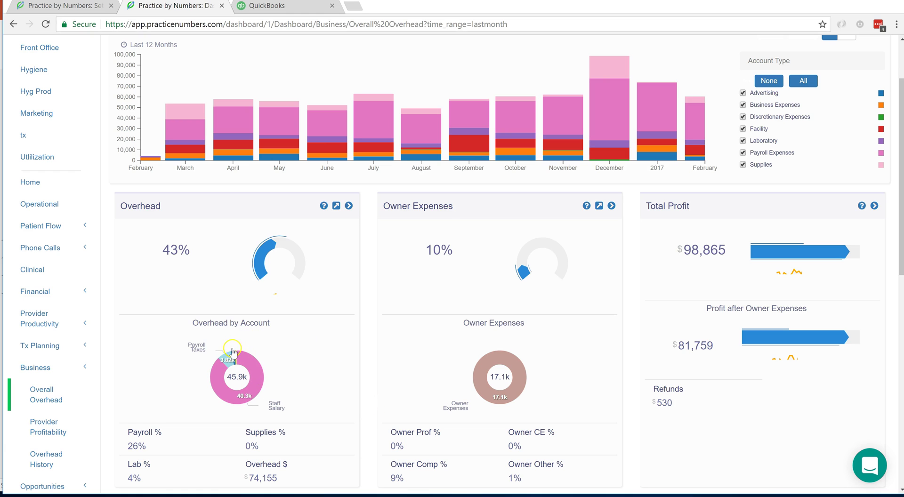
pyautogui.click(257, 382)
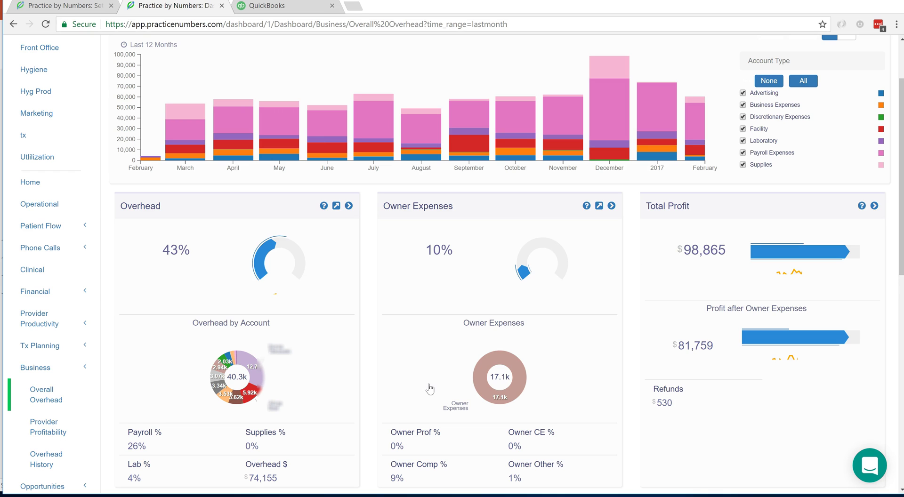
pyautogui.click(427, 384)
pyautogui.click(261, 382)
pyautogui.click(349, 382)
pyautogui.click(190, 324)
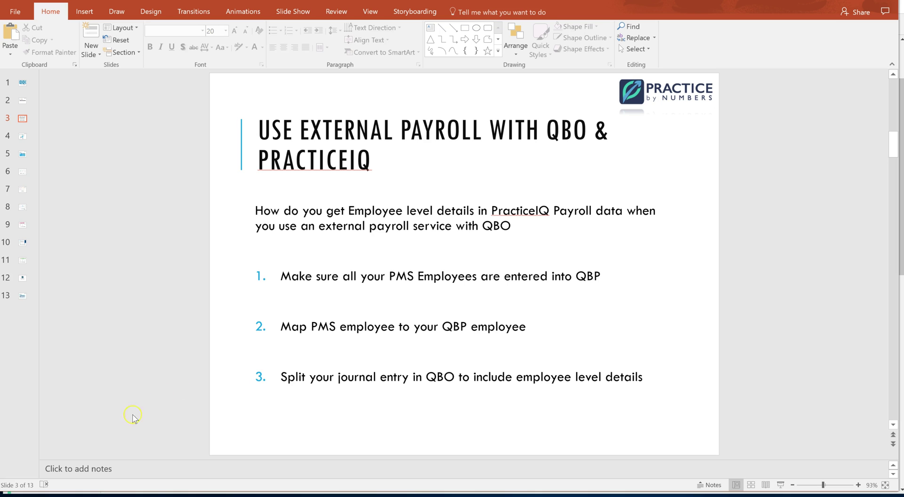
# Switch to the QuickBooks Employees page showing 2017 net pay, employee and employer costs
pyautogui.hotkey('alt', 'Tab')
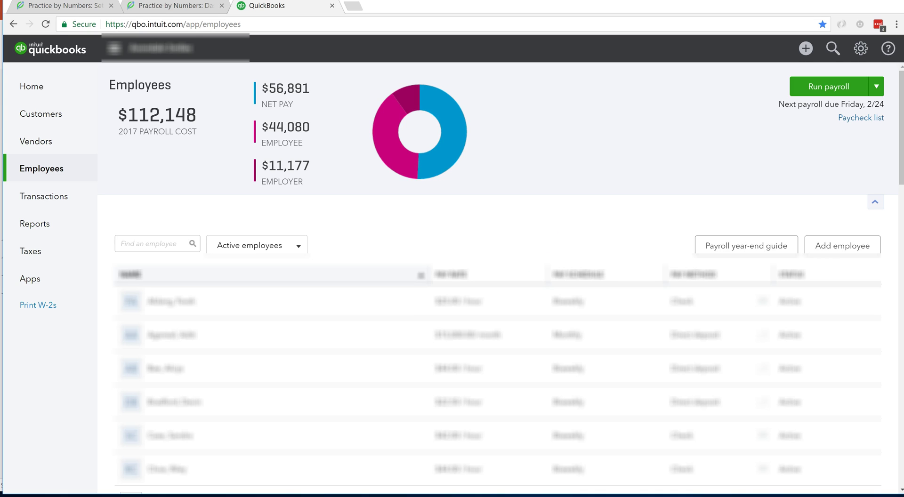
# Go from the Practice by Numbers dashboard through Settings and Positions to the Employees mapping page
pyautogui.click(144, 7)
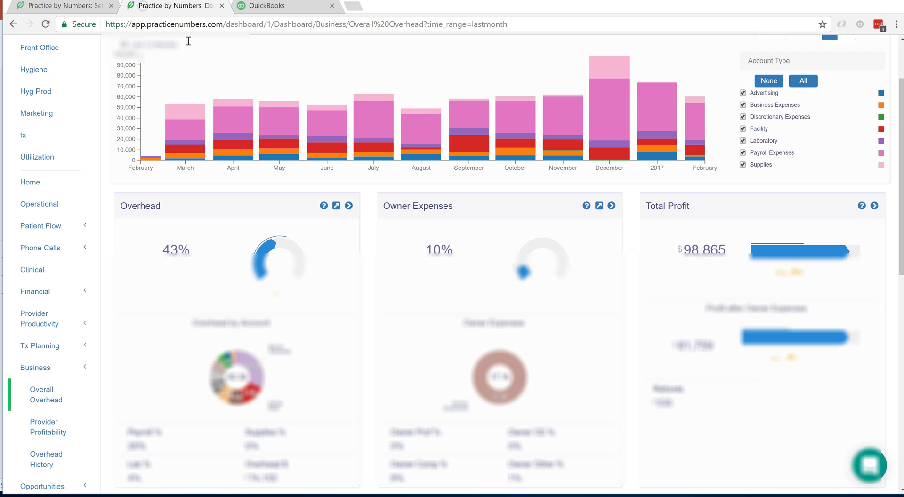
pyautogui.scroll(2, 712, 167)
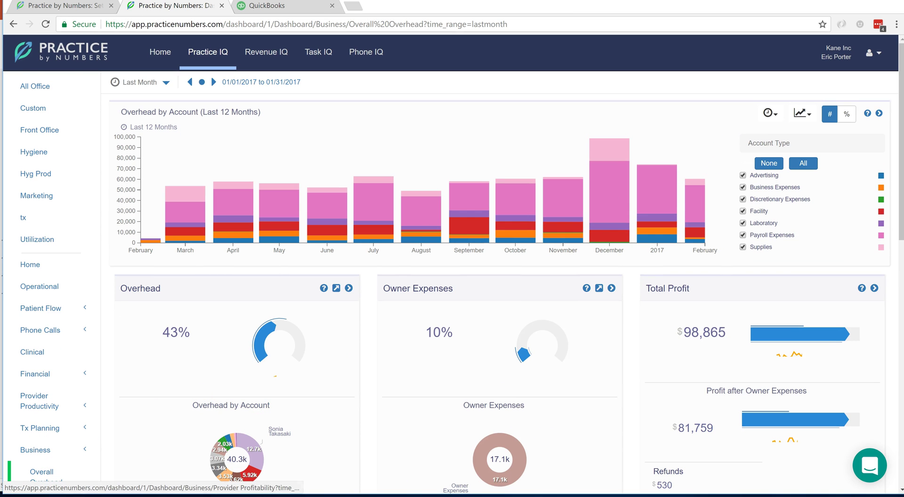
pyautogui.click(871, 53)
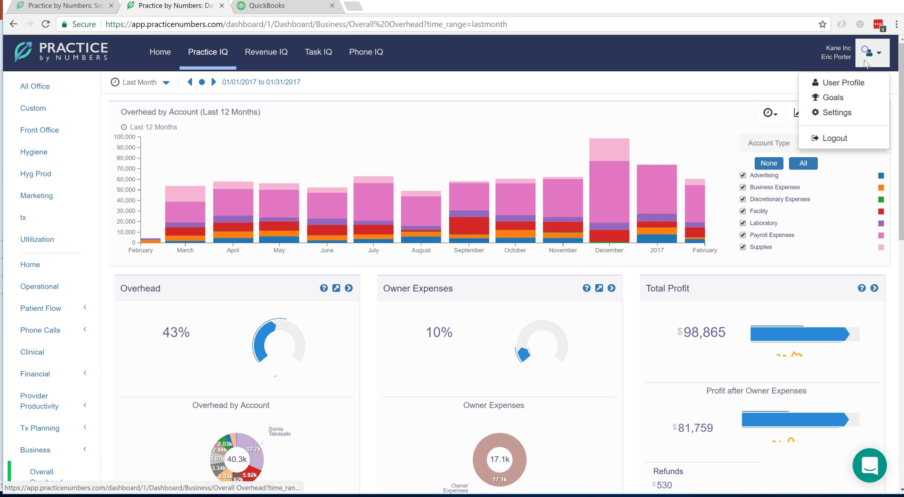
pyautogui.click(842, 113)
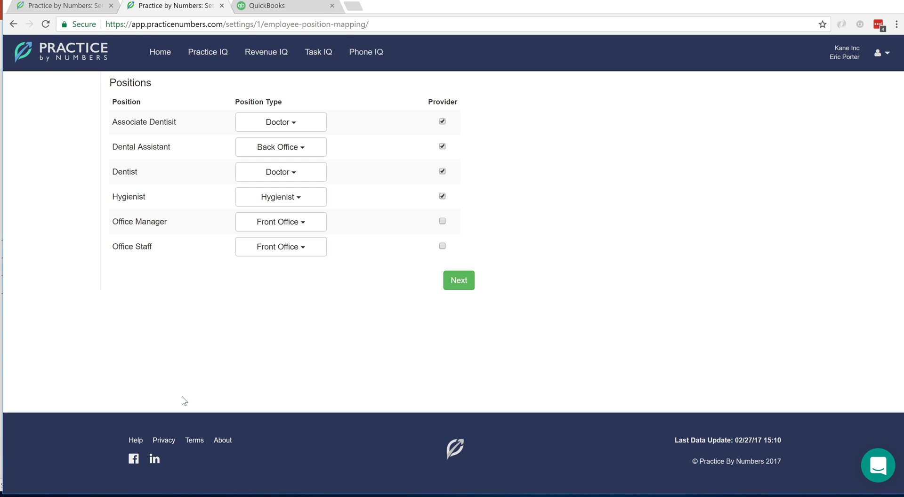
pyautogui.click(455, 284)
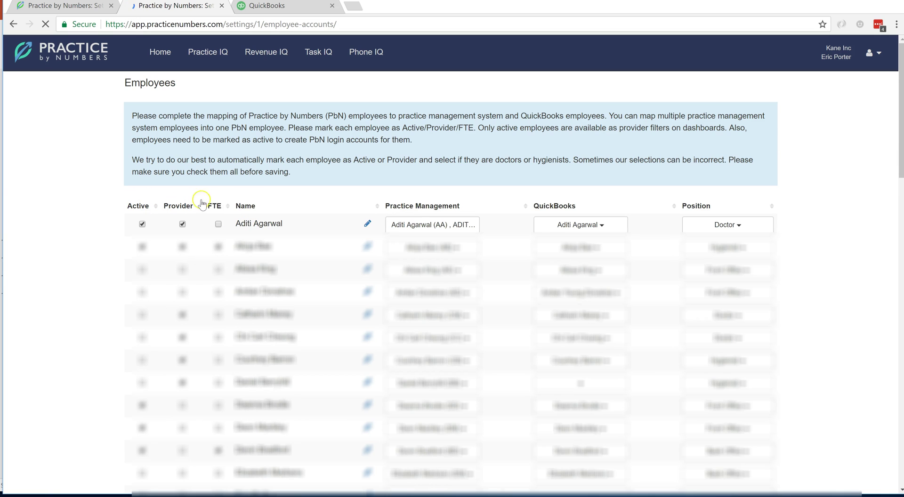
# Check the first employee's QuickBooks match and both practice management records, then return to PowerPoint
pyautogui.click(238, 201)
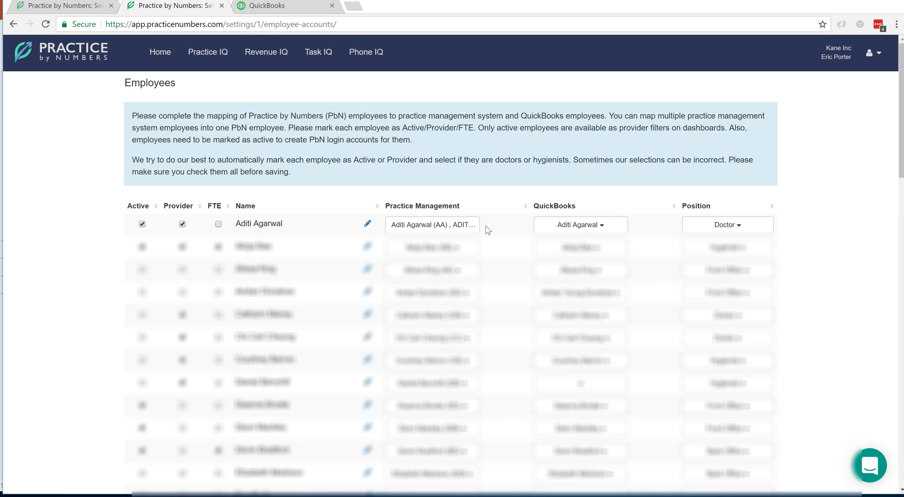
pyautogui.click(485, 227)
pyautogui.click(615, 227)
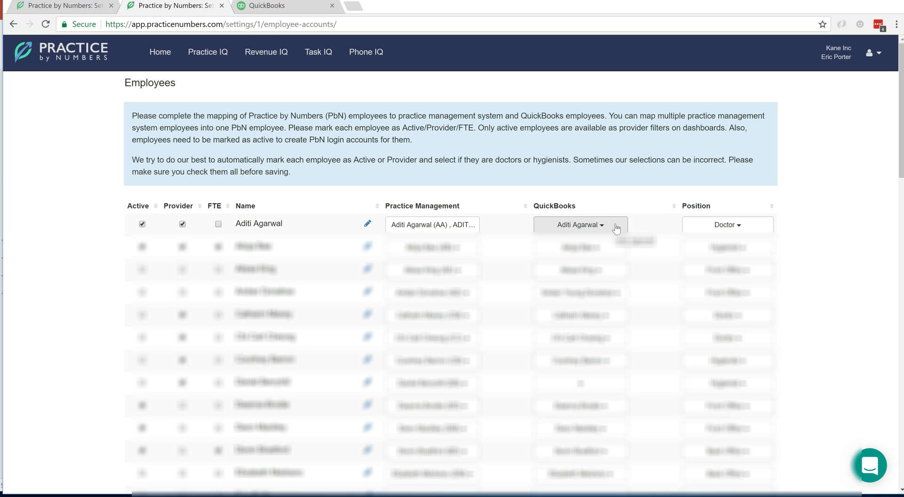
pyautogui.click(461, 225)
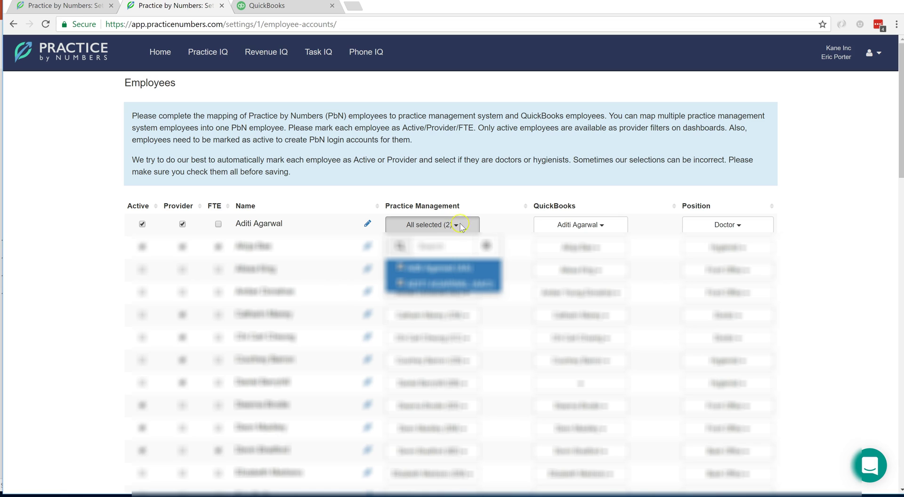
pyautogui.click(449, 268)
pyautogui.click(490, 192)
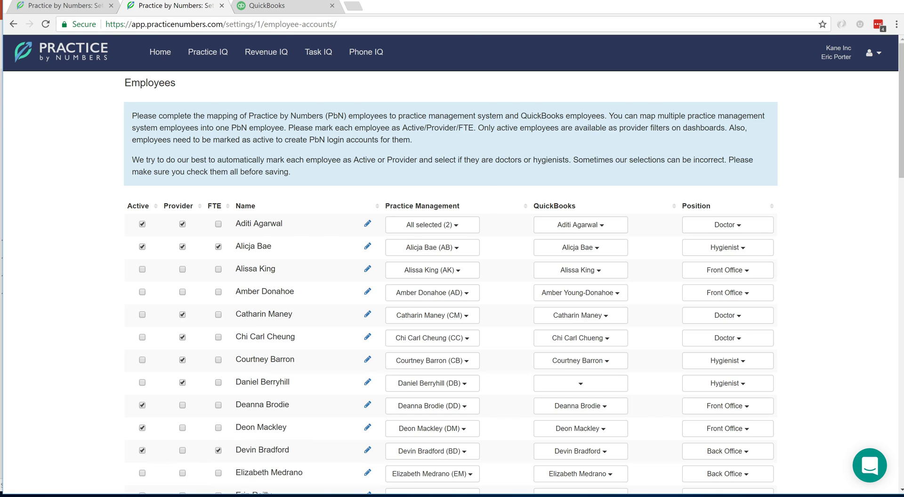
pyautogui.hotkey('alt', 'Tab')
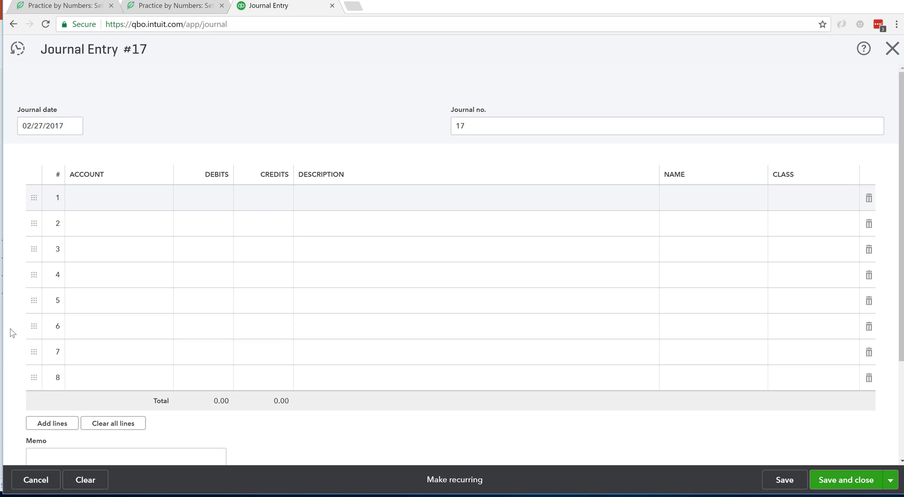
# Set journal line 1 to the Bank of America account with a 20,000.00 debit
pyautogui.click(12, 328)
pyautogui.click(138, 205)
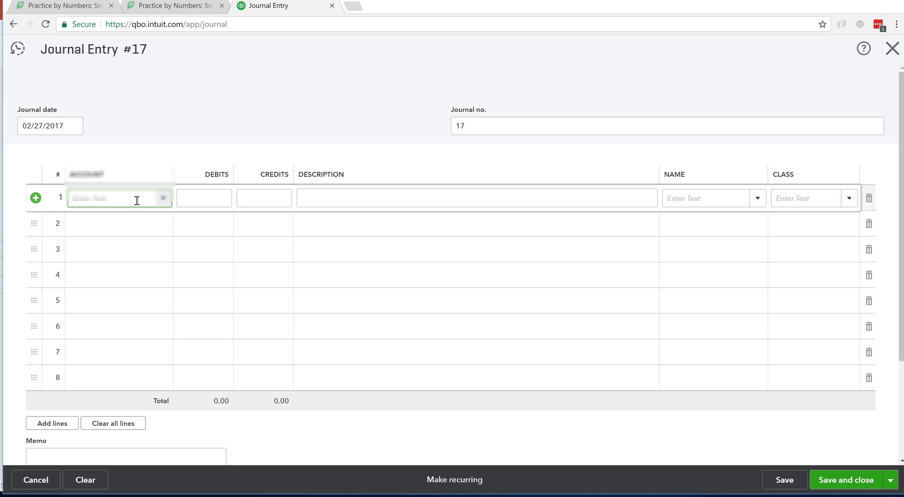
pyautogui.click(131, 199)
pyautogui.write('ban')
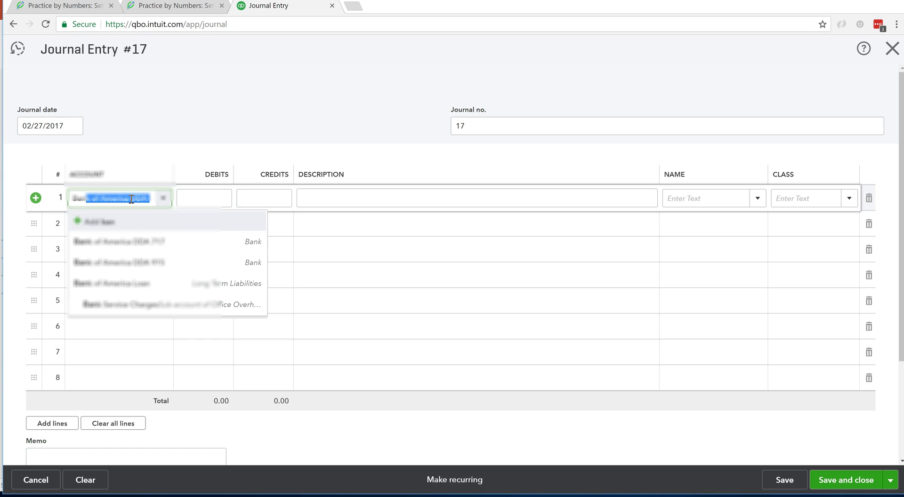
pyautogui.click(187, 228)
pyautogui.click(240, 197)
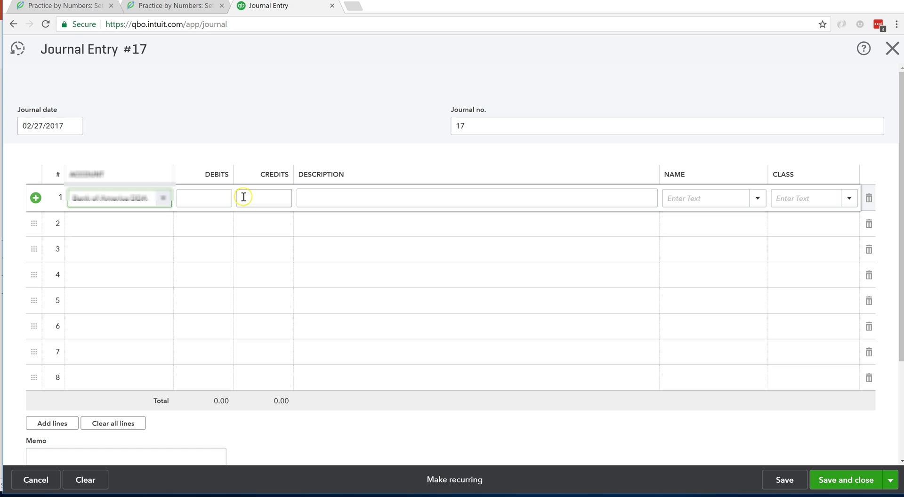
pyautogui.click(203, 197)
pyautogui.write('20000')
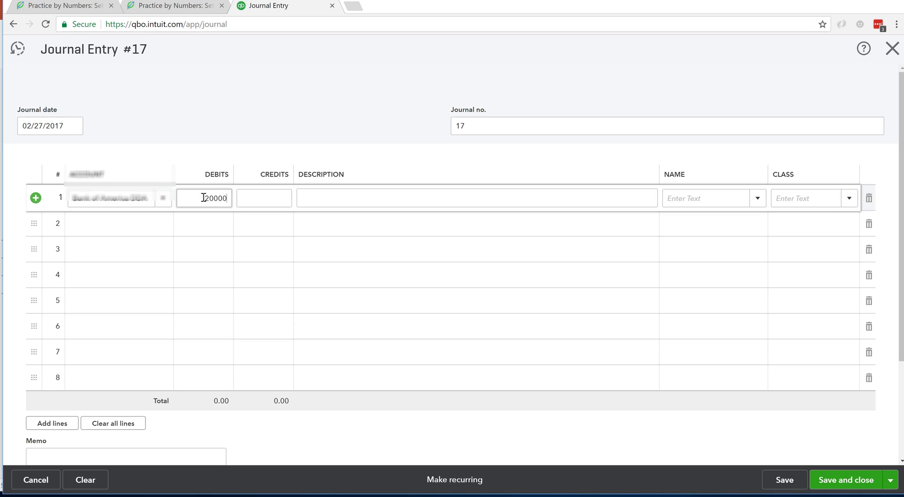
pyautogui.click(255, 197)
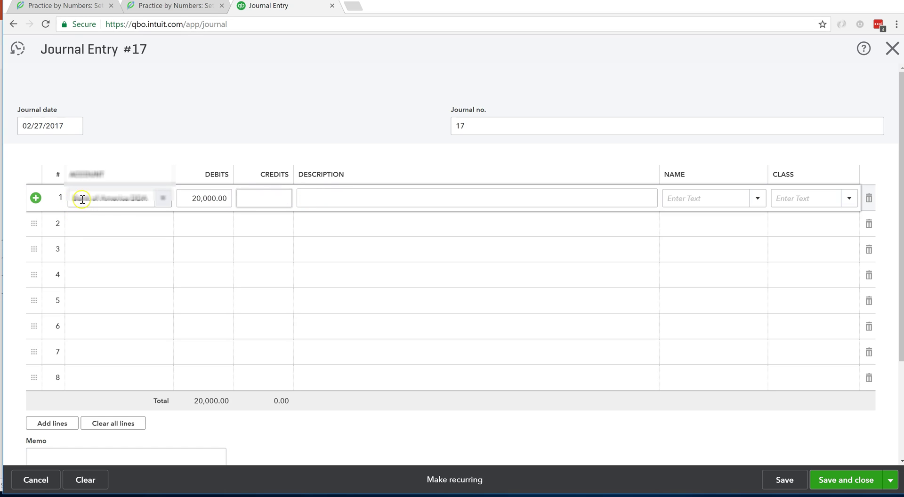
# Credit 8,000.00 on line 2 to the Office Overhead:Payroll Expenses employees sub-account
pyautogui.click(108, 225)
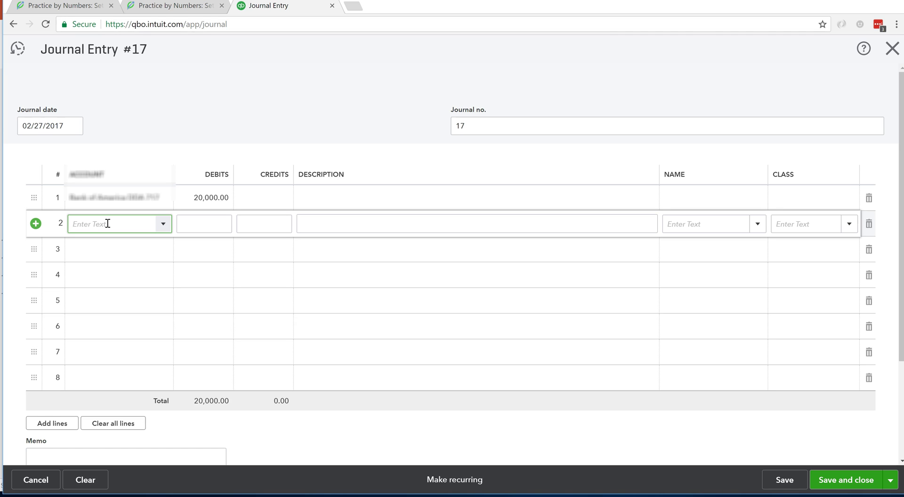
pyautogui.write('payr')
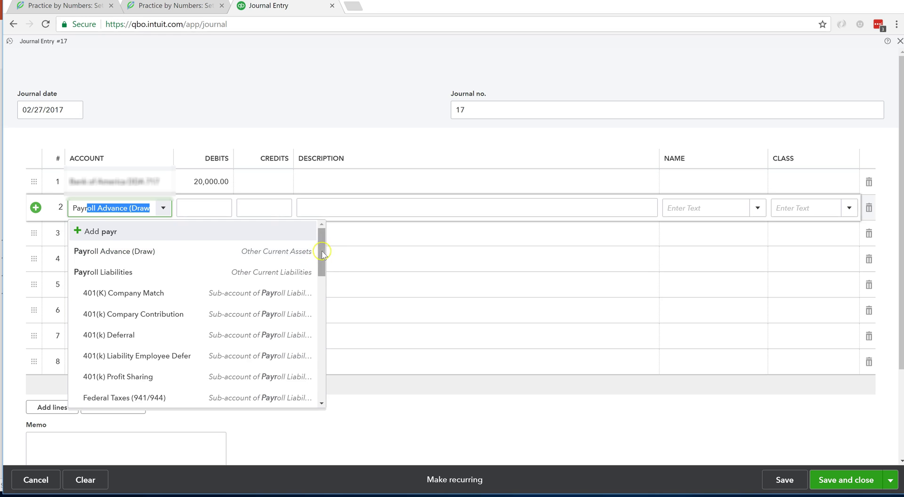
pyautogui.scroll(-1, 320, 275)
pyautogui.moveTo(320, 275); pyautogui.dragTo(321, 338)
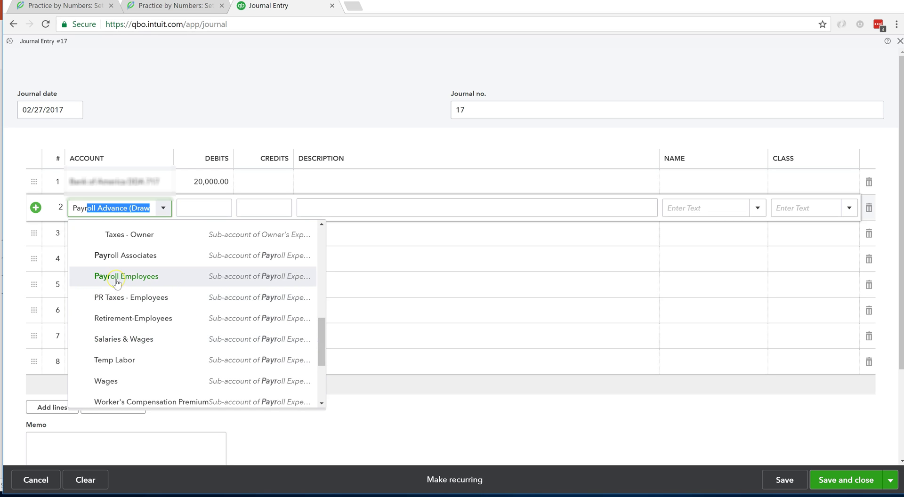
pyautogui.click(121, 340)
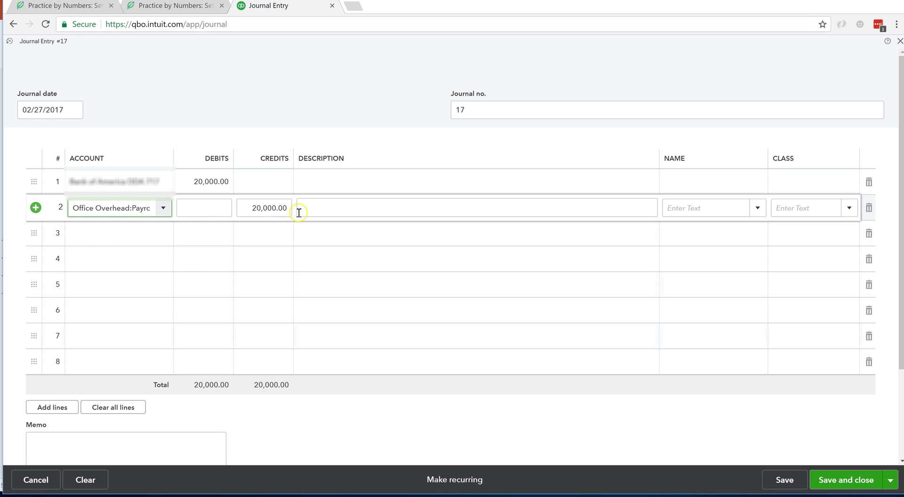
pyautogui.click(251, 208)
pyautogui.doubleClick(282, 211)
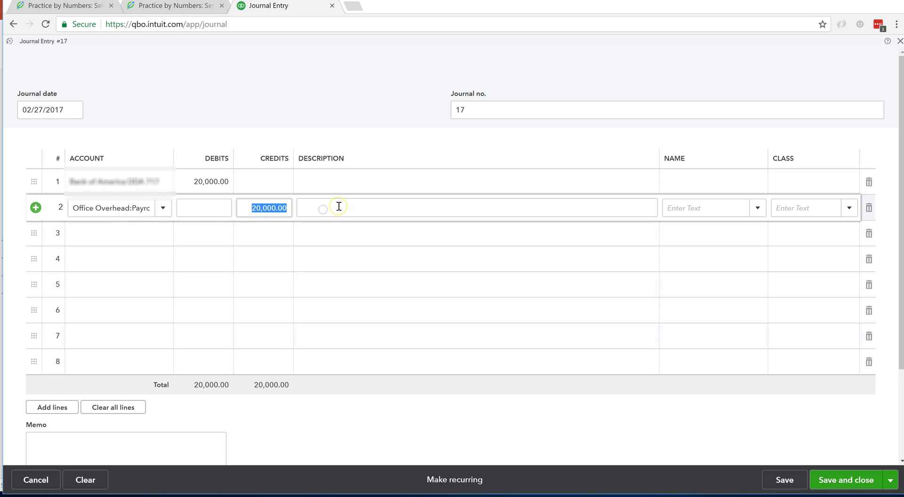
pyautogui.write('8000')
pyautogui.click(338, 206)
# Tag line 2 with the employee in the Name column
pyautogui.click(686, 208)
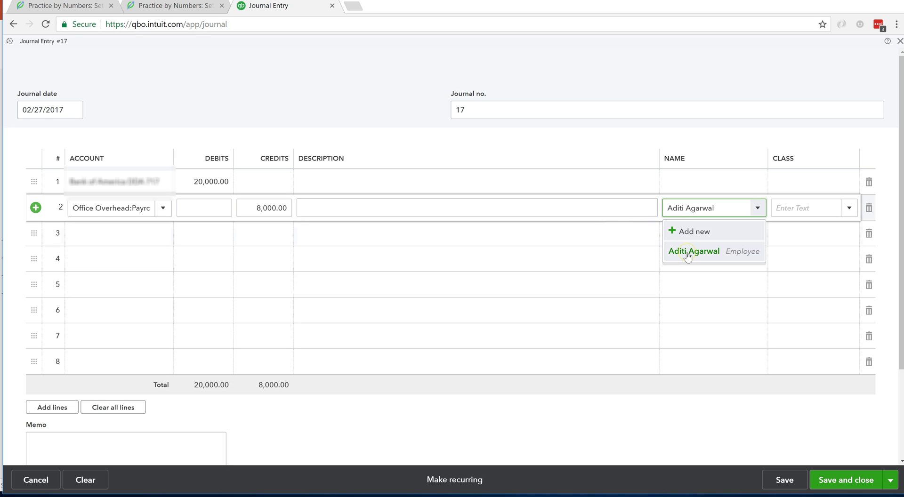
pyautogui.click(688, 254)
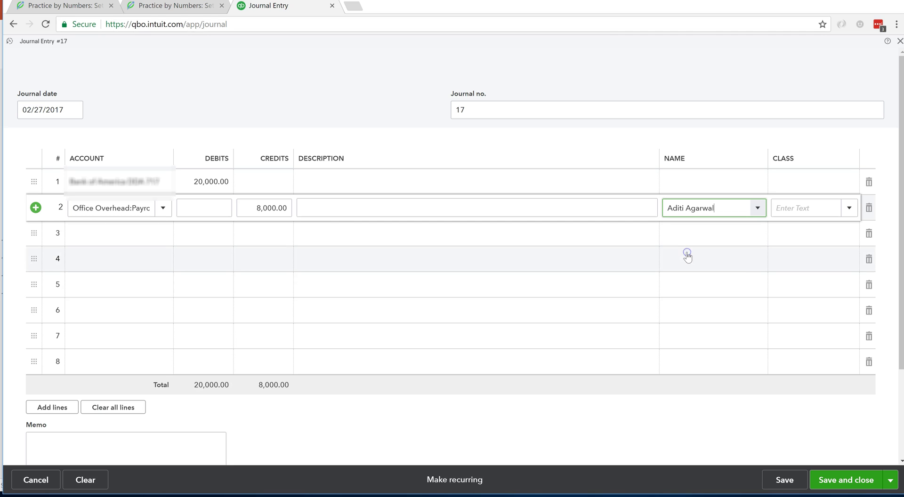
# Add line 3 crediting 2,000.00 to PR Taxes - Employees and move to its Description
pyautogui.click(144, 240)
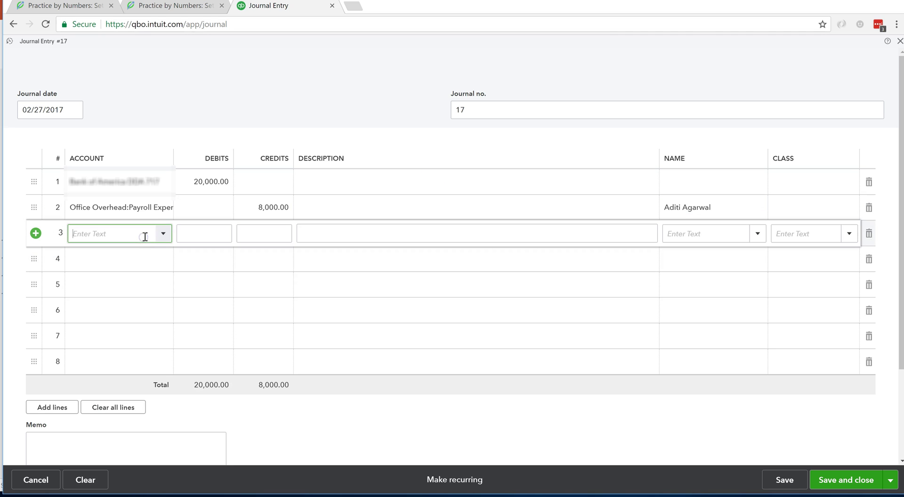
pyautogui.write('taxe')
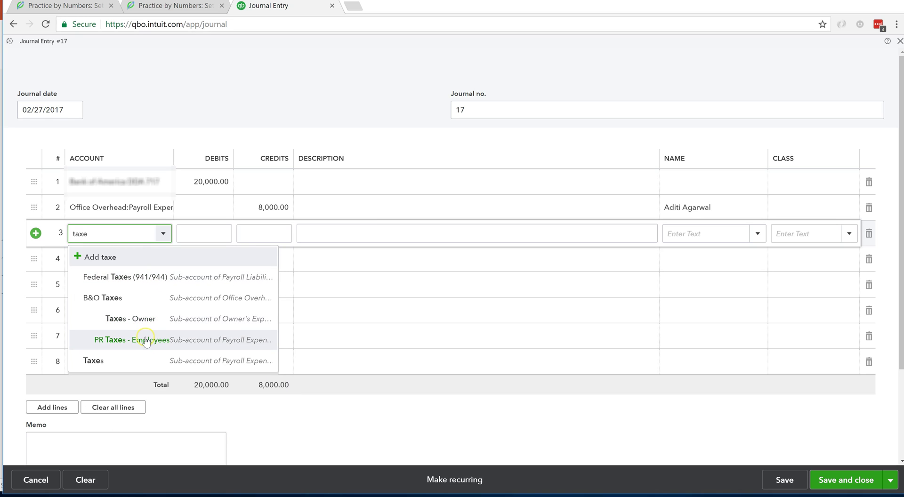
pyautogui.click(146, 344)
pyautogui.click(240, 233)
pyautogui.write('2000')
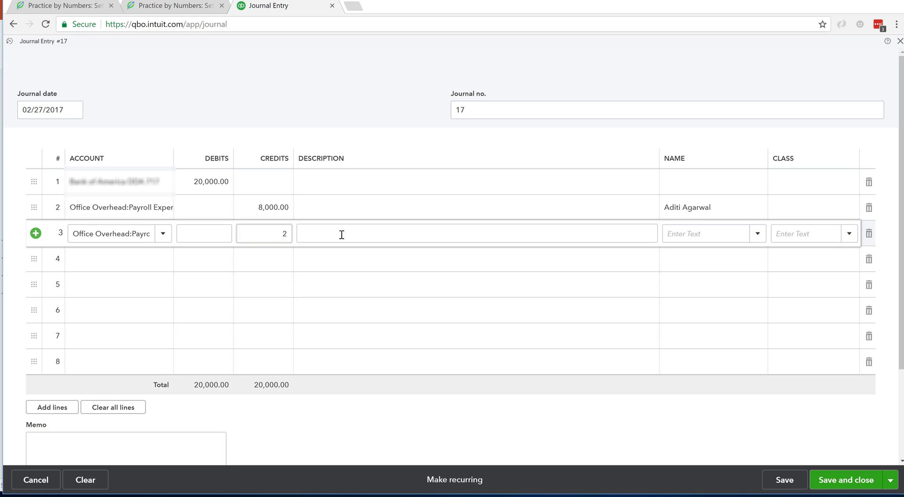
pyautogui.click(341, 235)
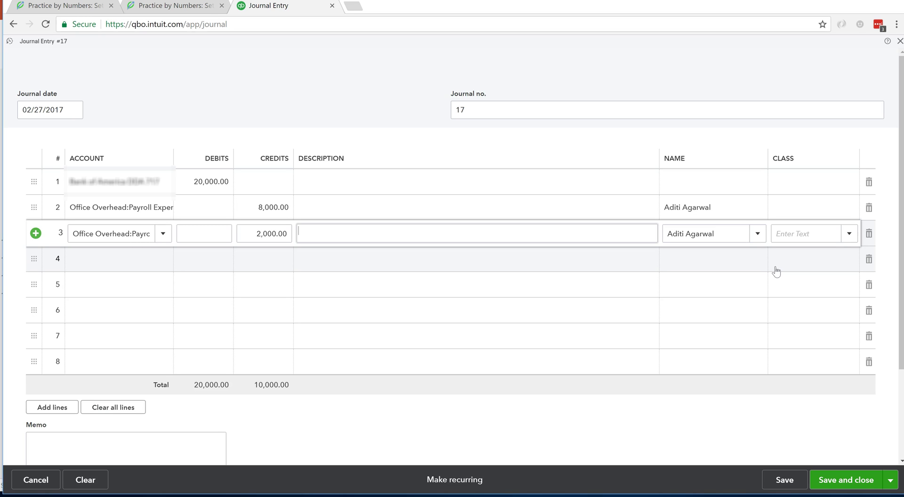
pyautogui.click(356, 231)
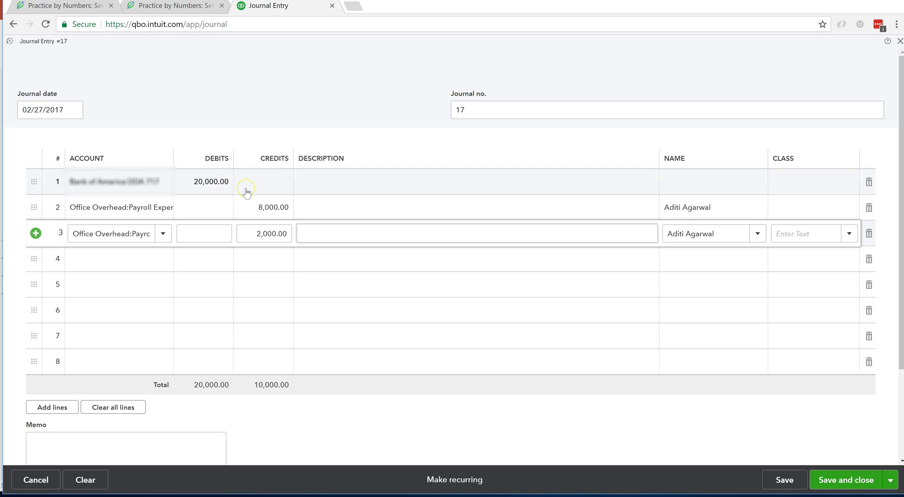
pyautogui.click(235, 314)
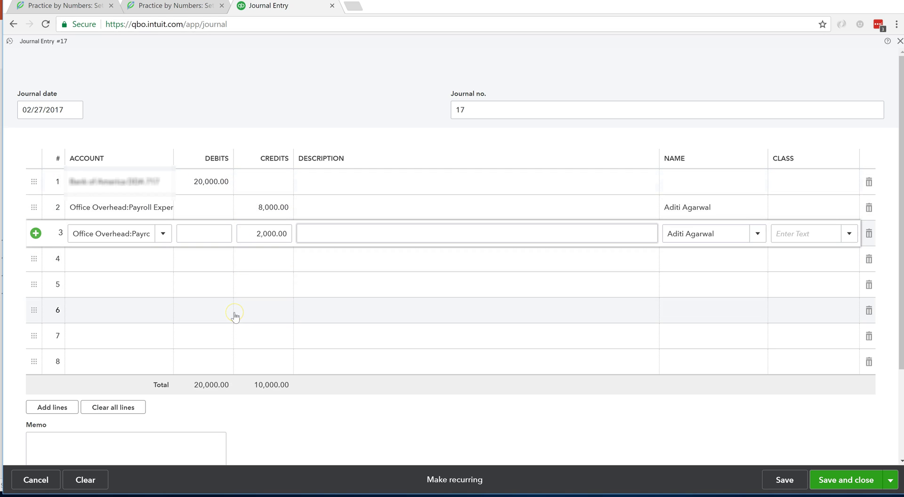